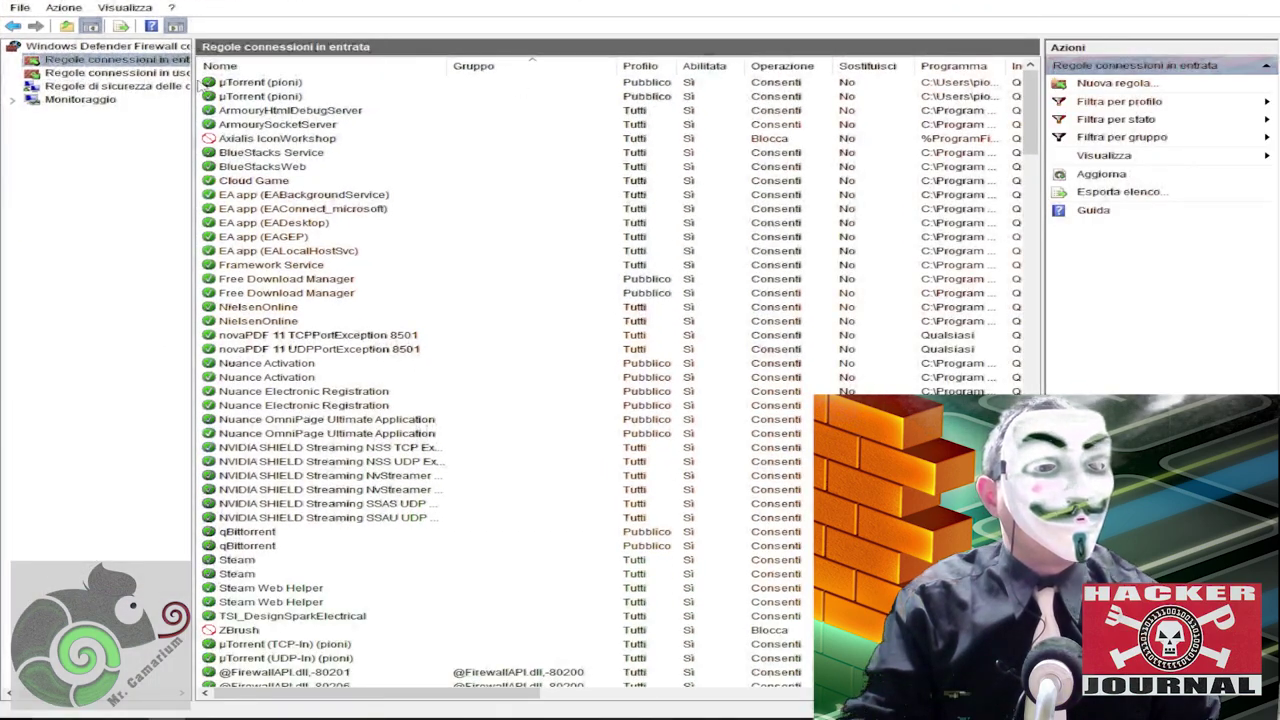
# Widen the console tree so the full section names fit, and select the ZBrush inbound rule.
pyautogui.moveTo(197, 104); pyautogui.dragTo(272, 106)
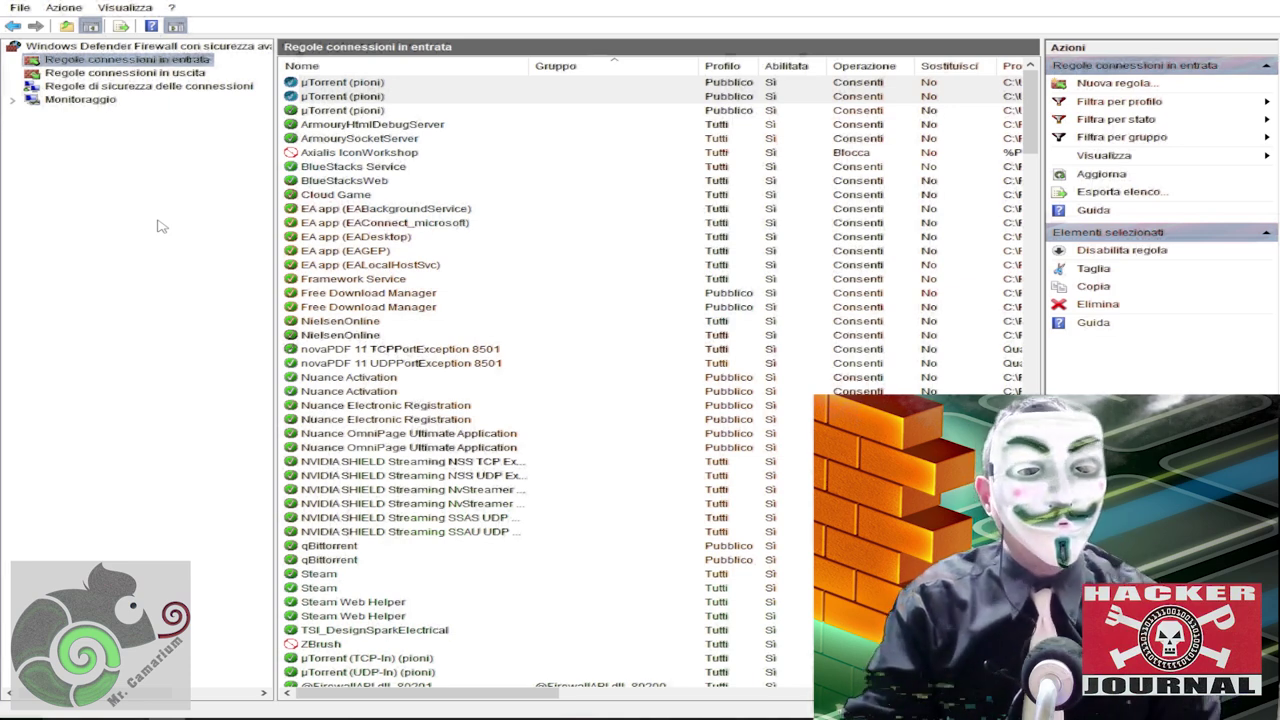
pyautogui.click(322, 644)
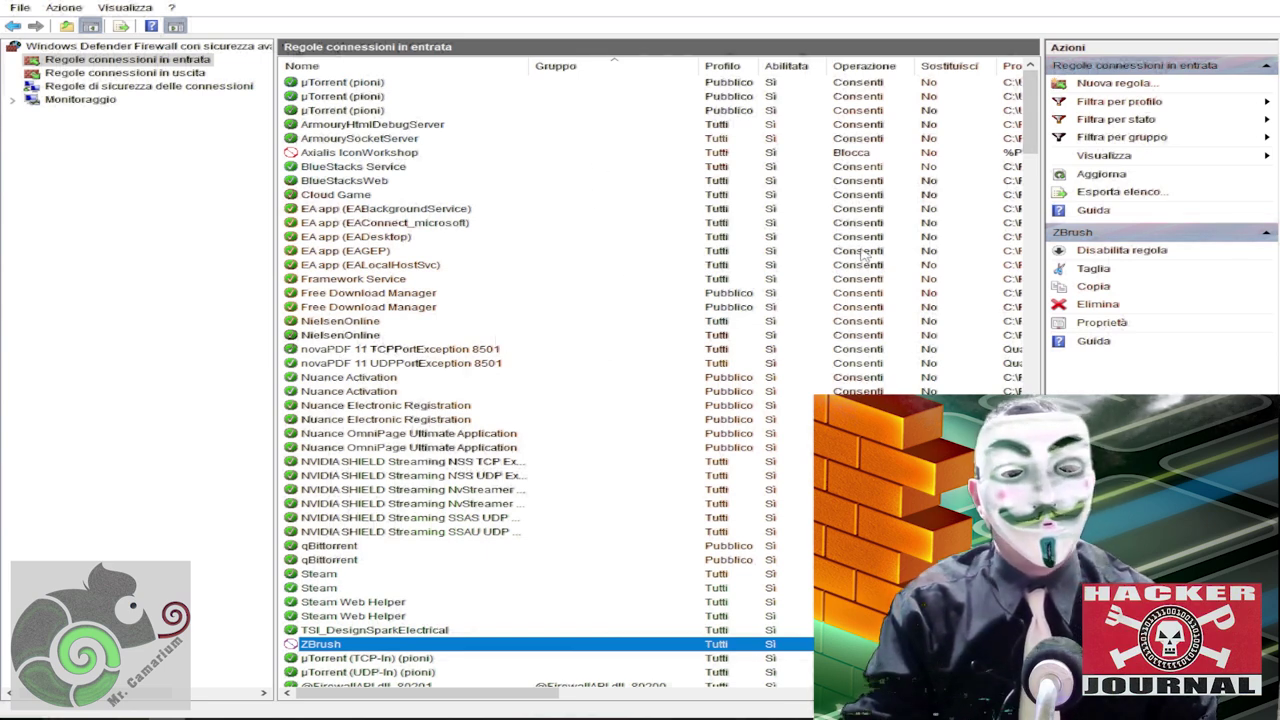
# Start a new inbound rule of type Programma and choose IconWorkshop.exe from the Axialis IconWorkshop folder as its program.
pyautogui.click(1118, 85)
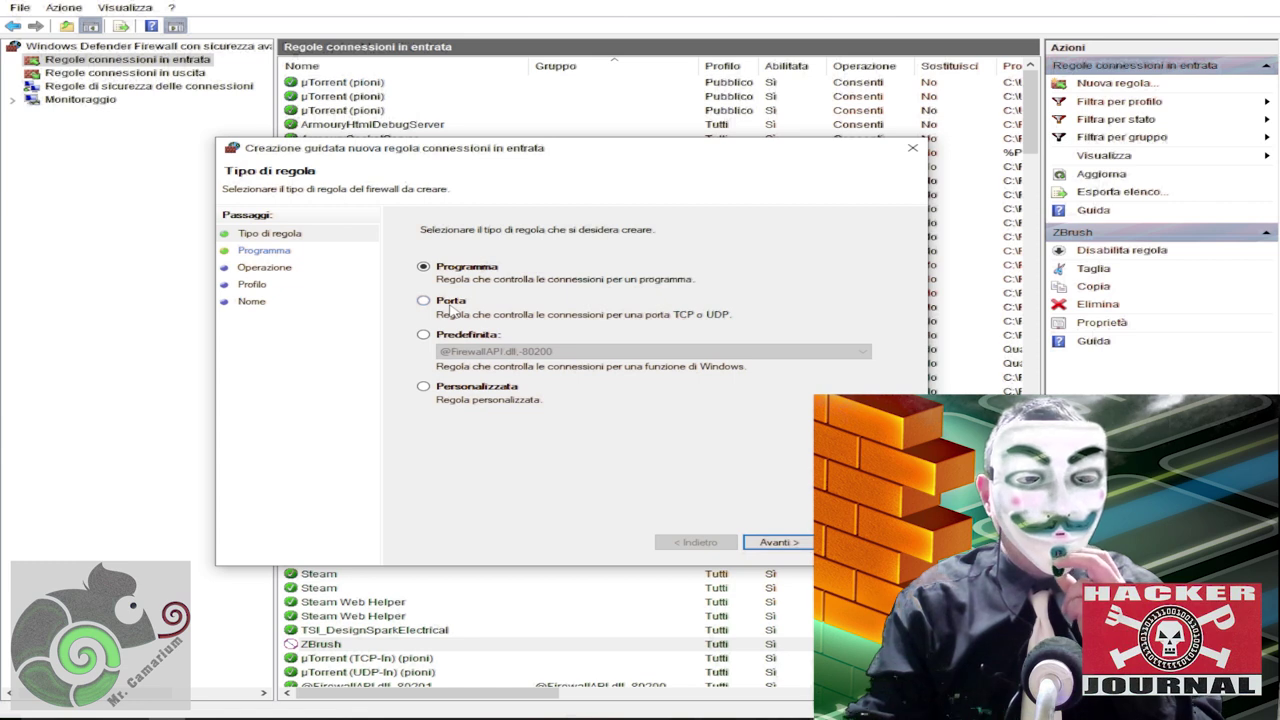
pyautogui.click(450, 305)
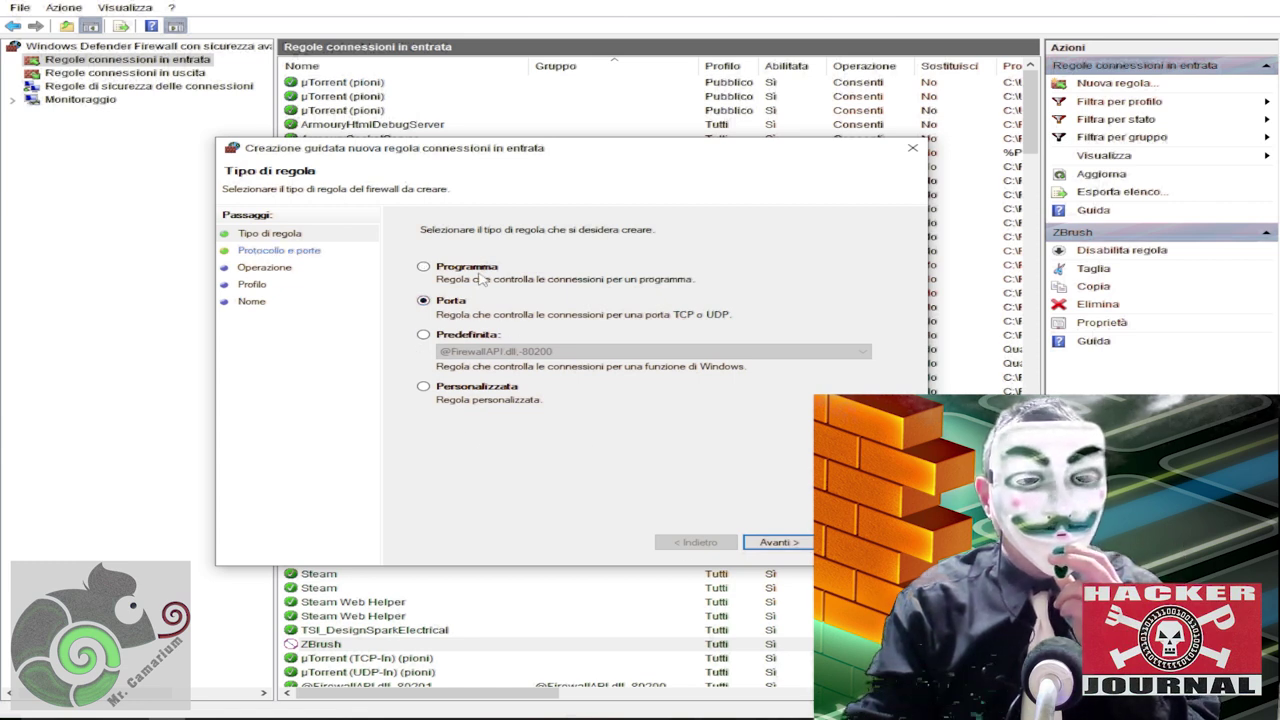
pyautogui.click(456, 268)
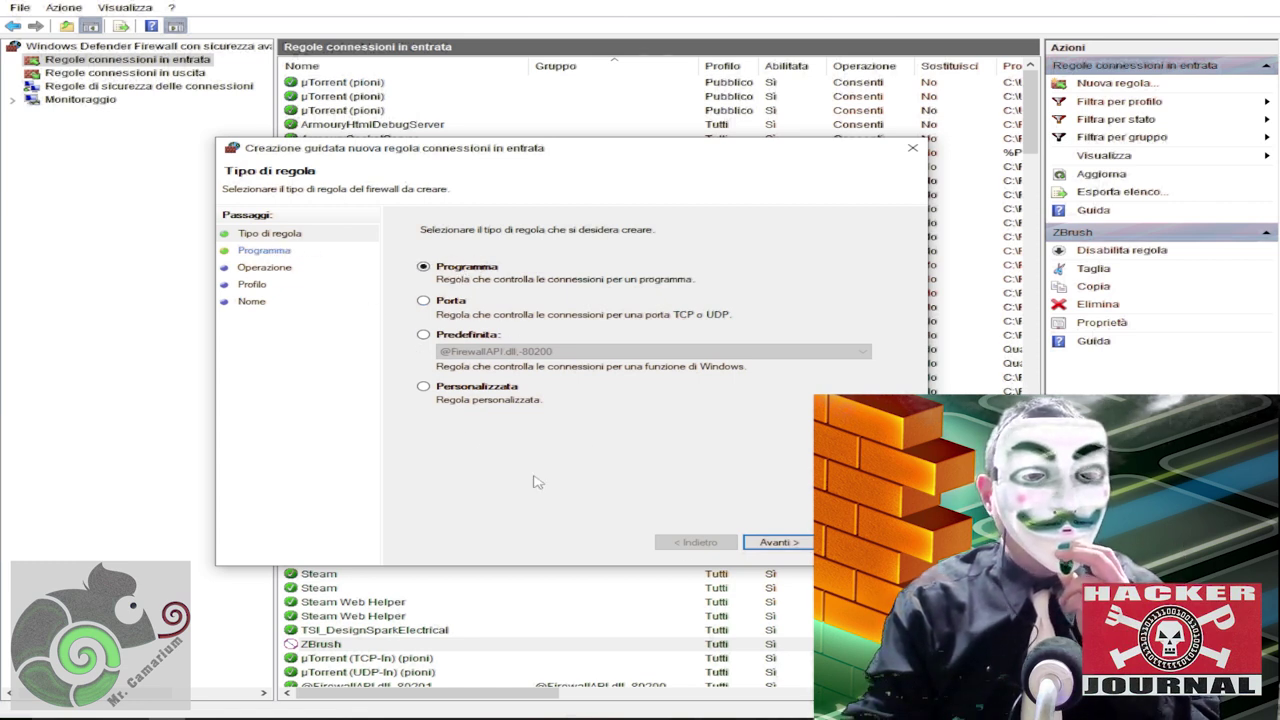
pyautogui.click(768, 543)
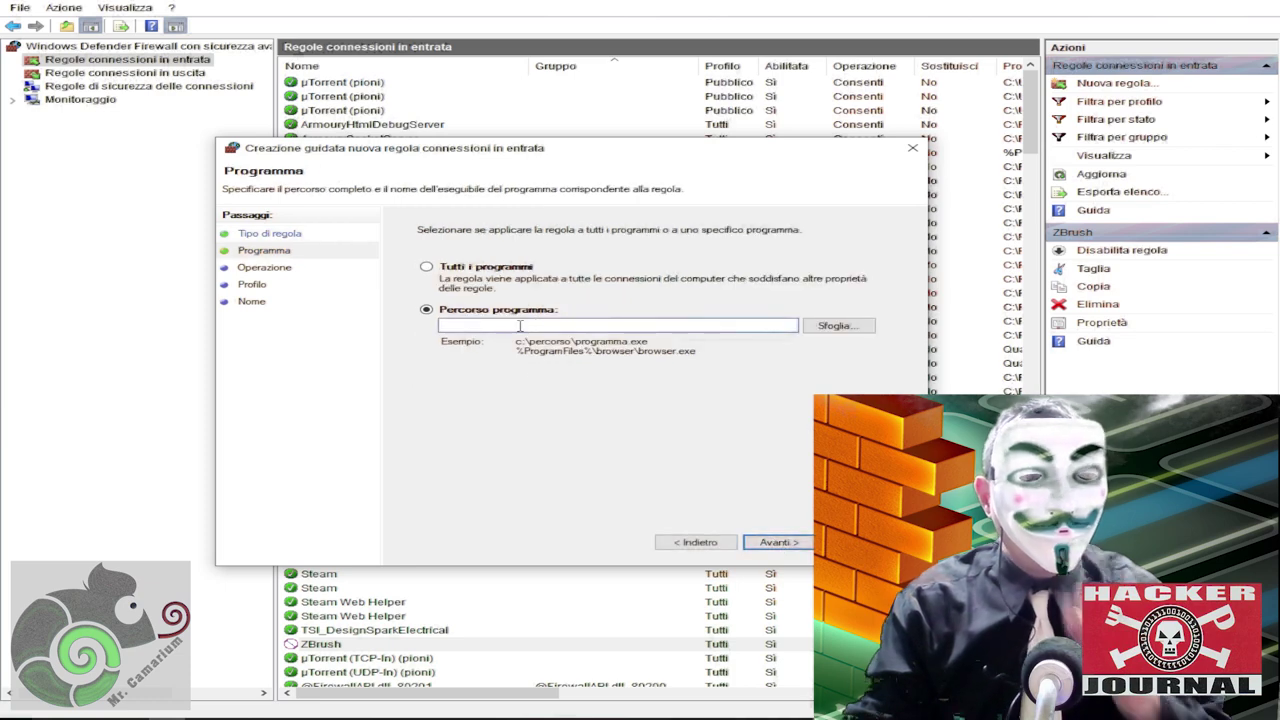
pyautogui.click(845, 326)
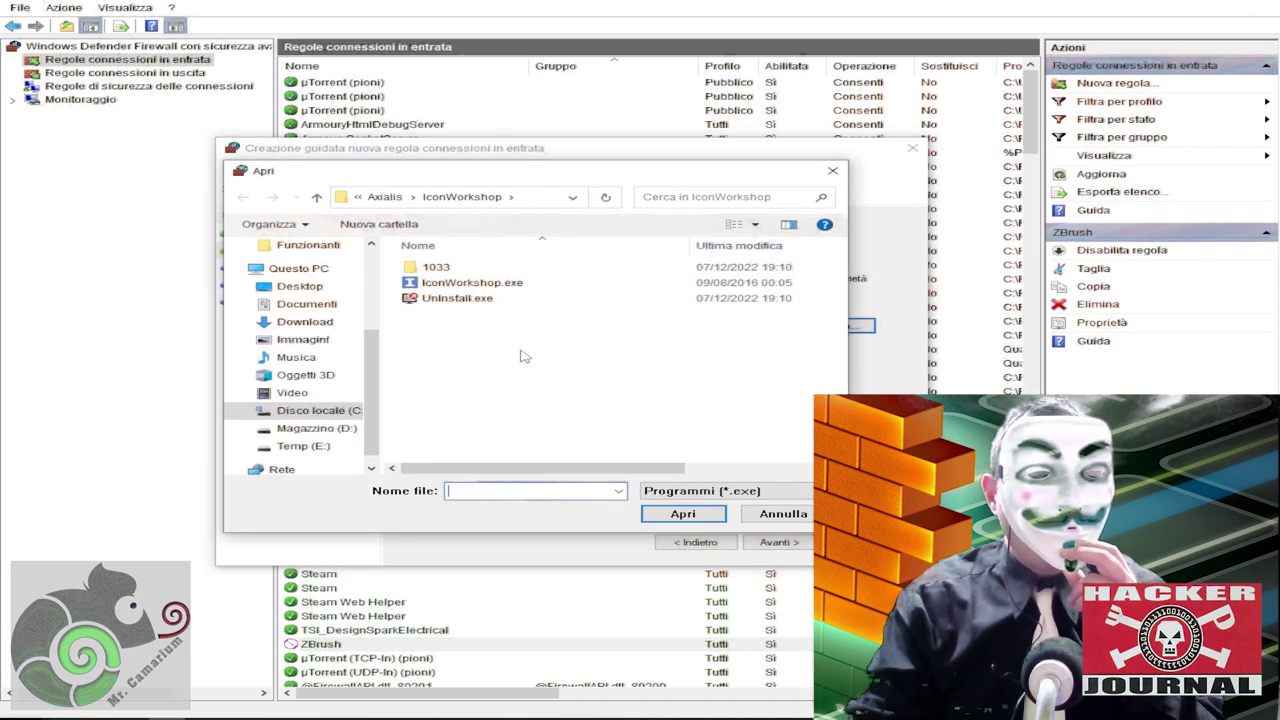
pyautogui.click(454, 287)
pyautogui.click(686, 516)
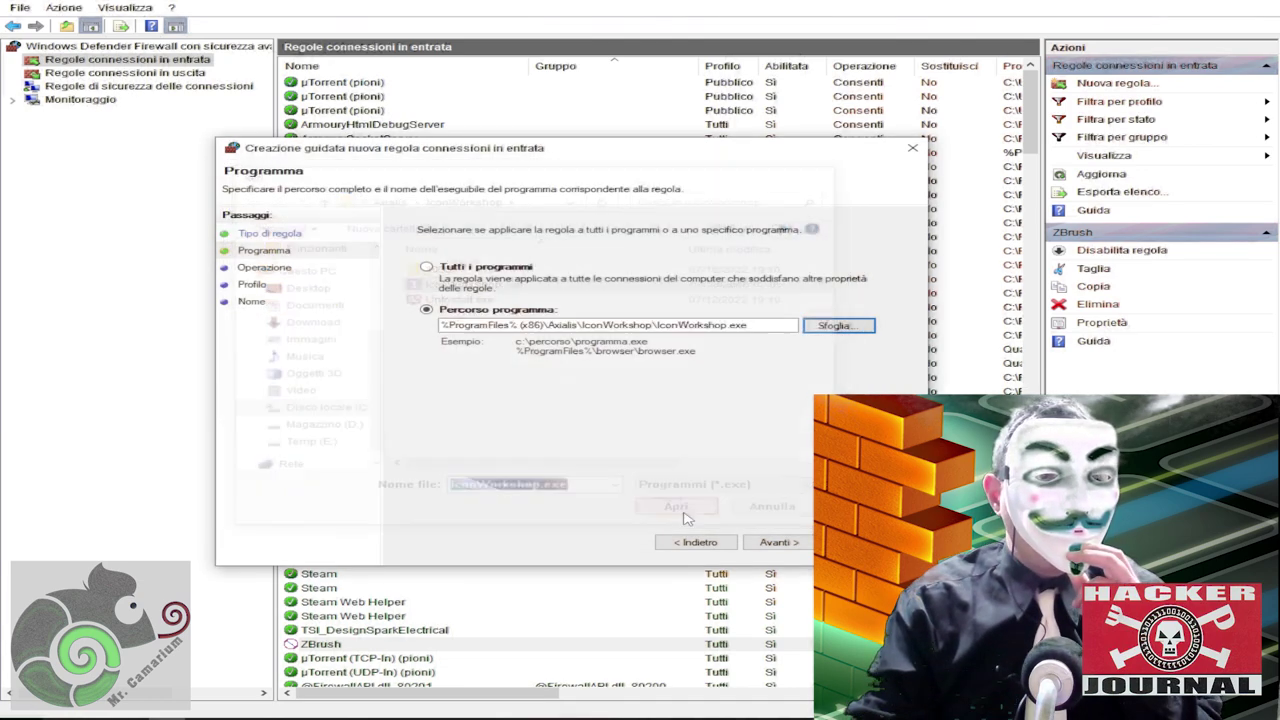
pyautogui.click(789, 545)
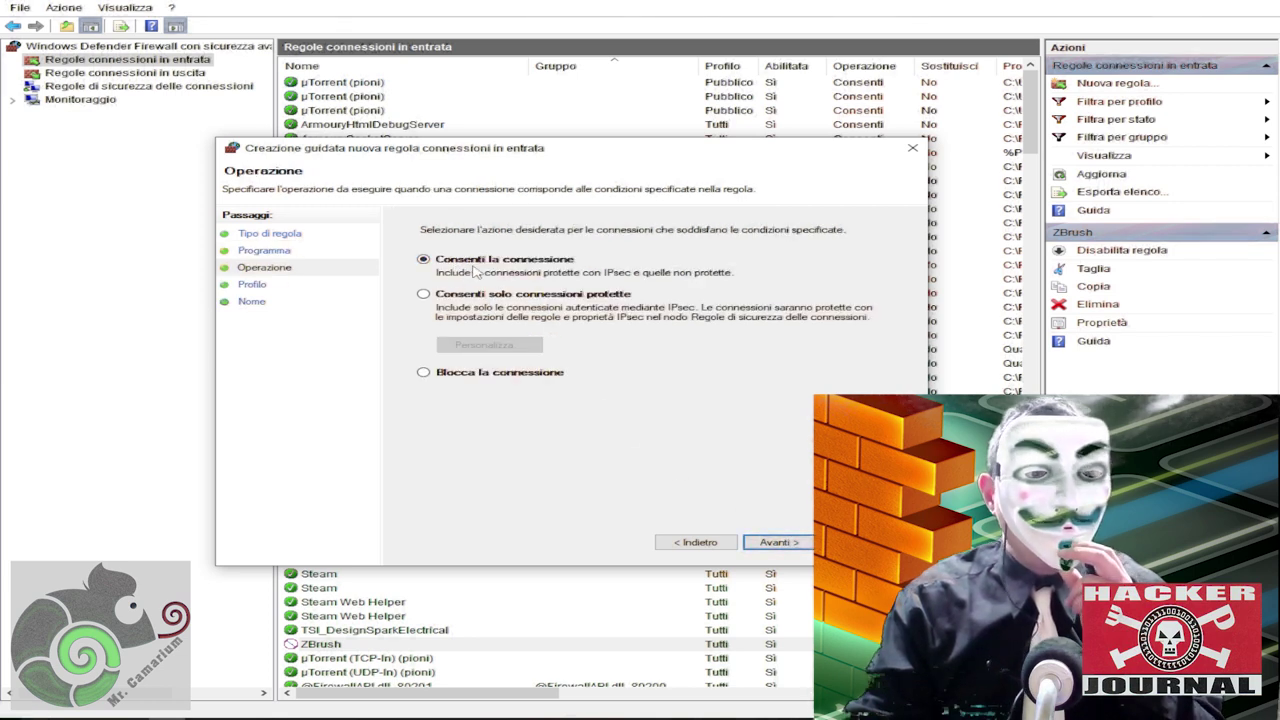
# Set the inbound rule to Blocca la connessione, keep all three profiles, name it "a" and create it.
pyautogui.click(502, 374)
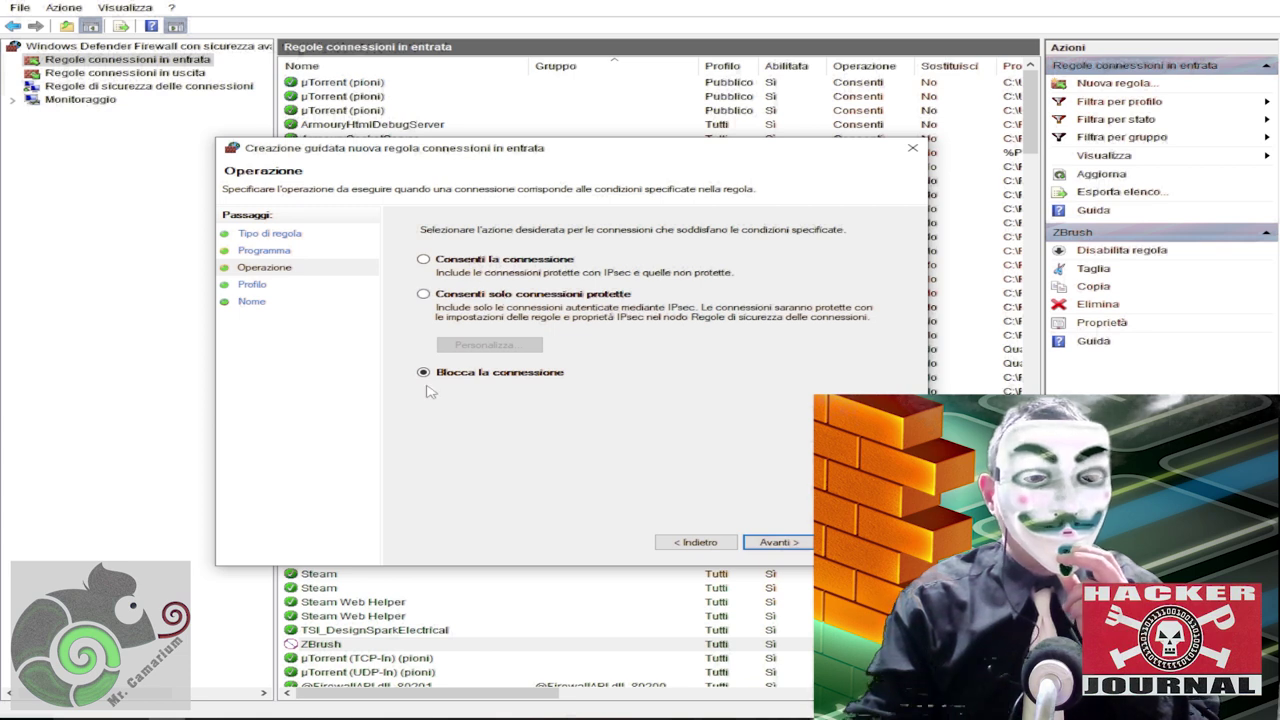
pyautogui.click(776, 542)
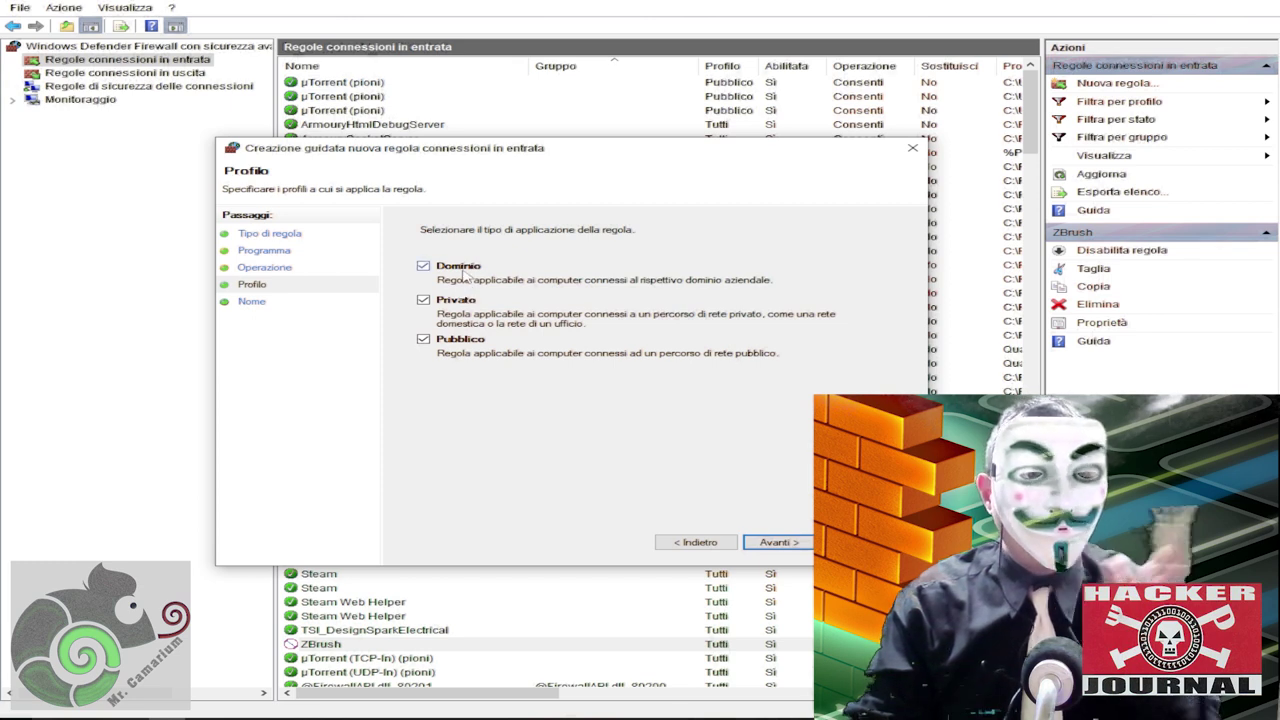
pyautogui.click(745, 541)
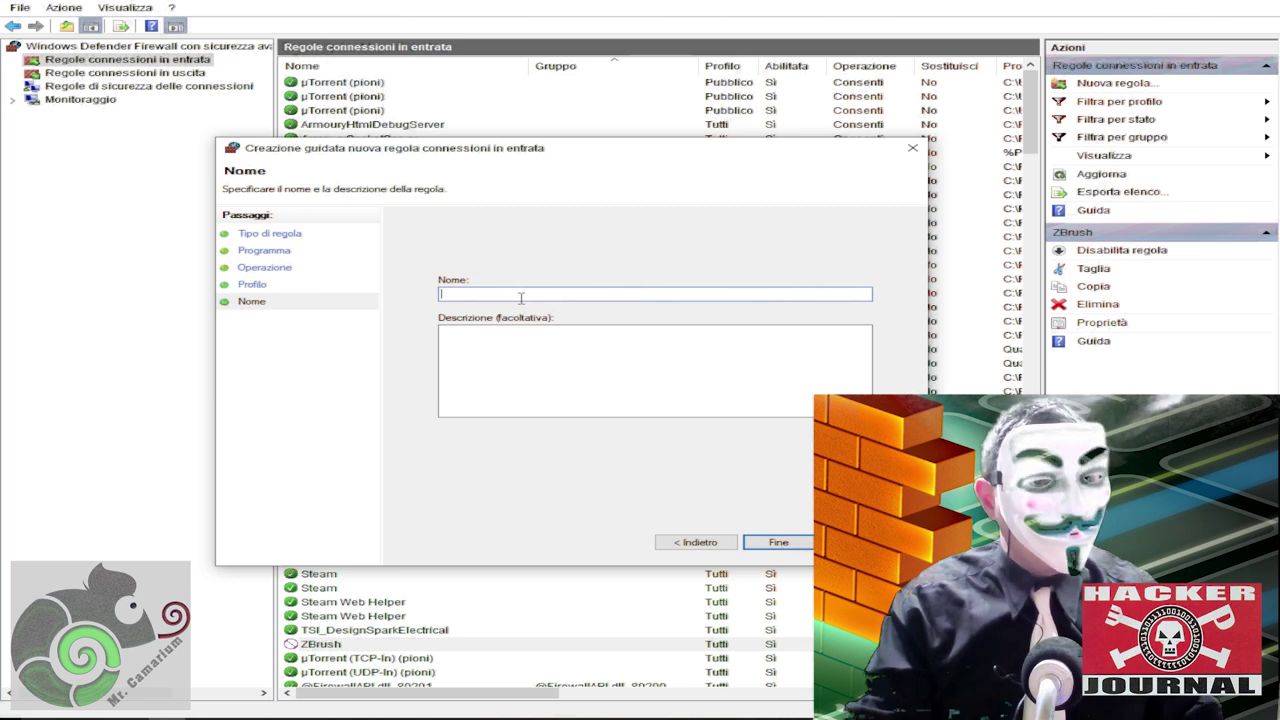
pyautogui.write('a')
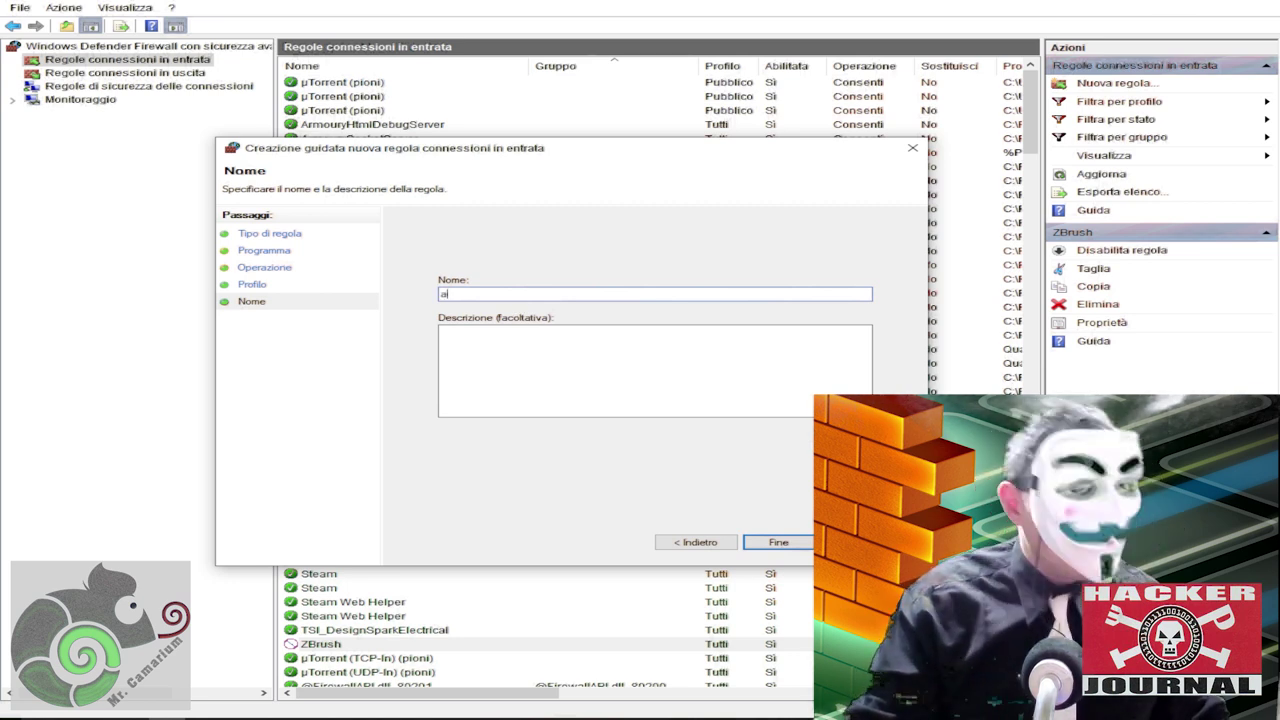
pyautogui.click(548, 355)
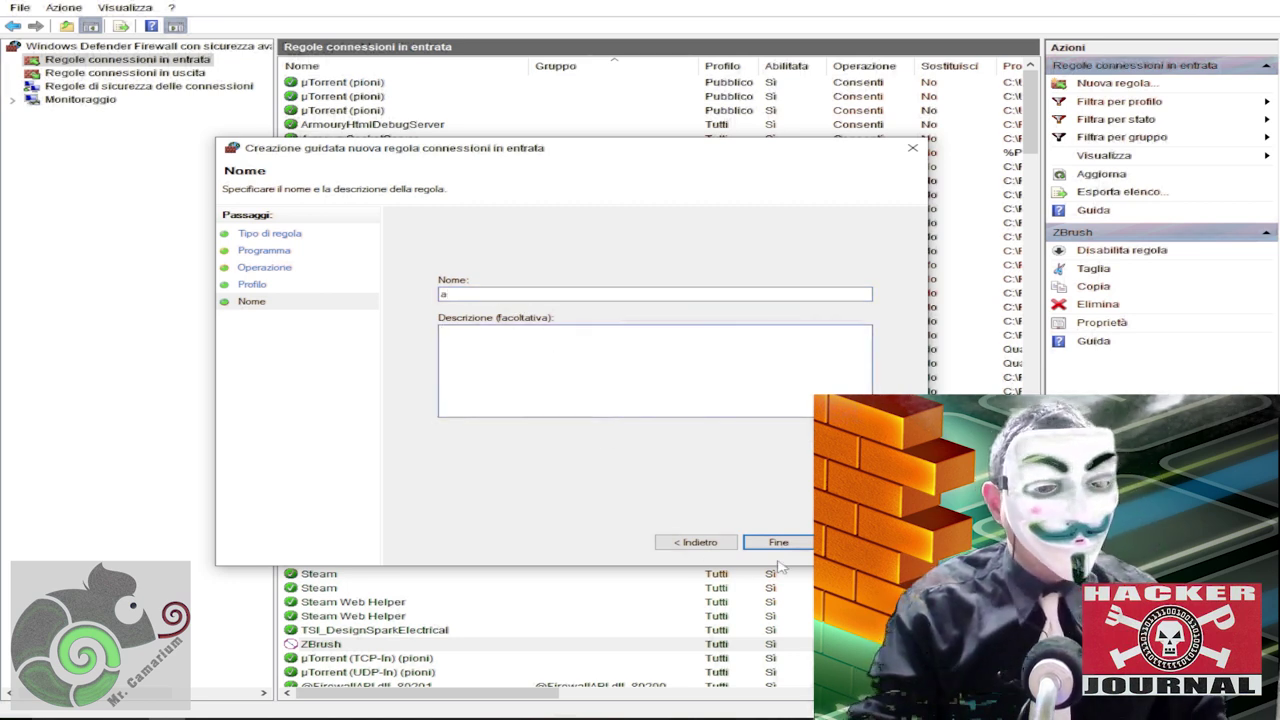
pyautogui.click(785, 545)
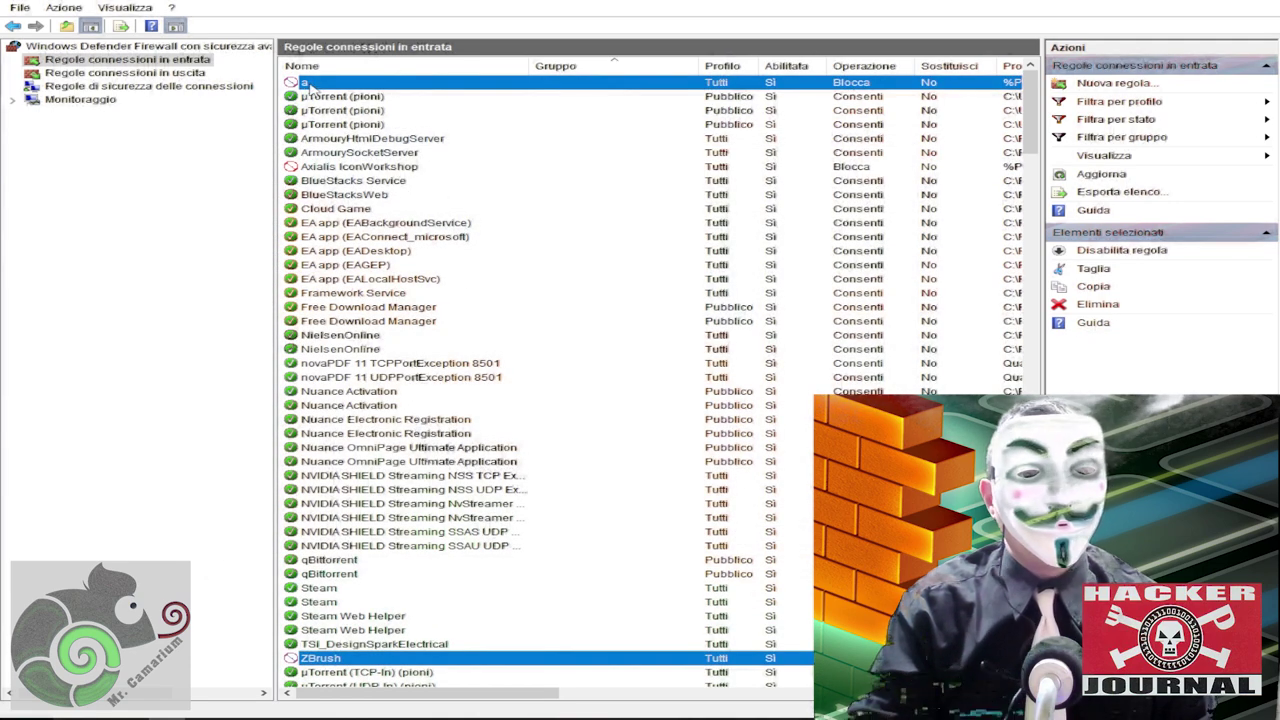
# Start a new outbound rule of type Programma and choose IconWorkshop.exe from the Axialis IconWorkshop folder as its program.
pyautogui.click(172, 74)
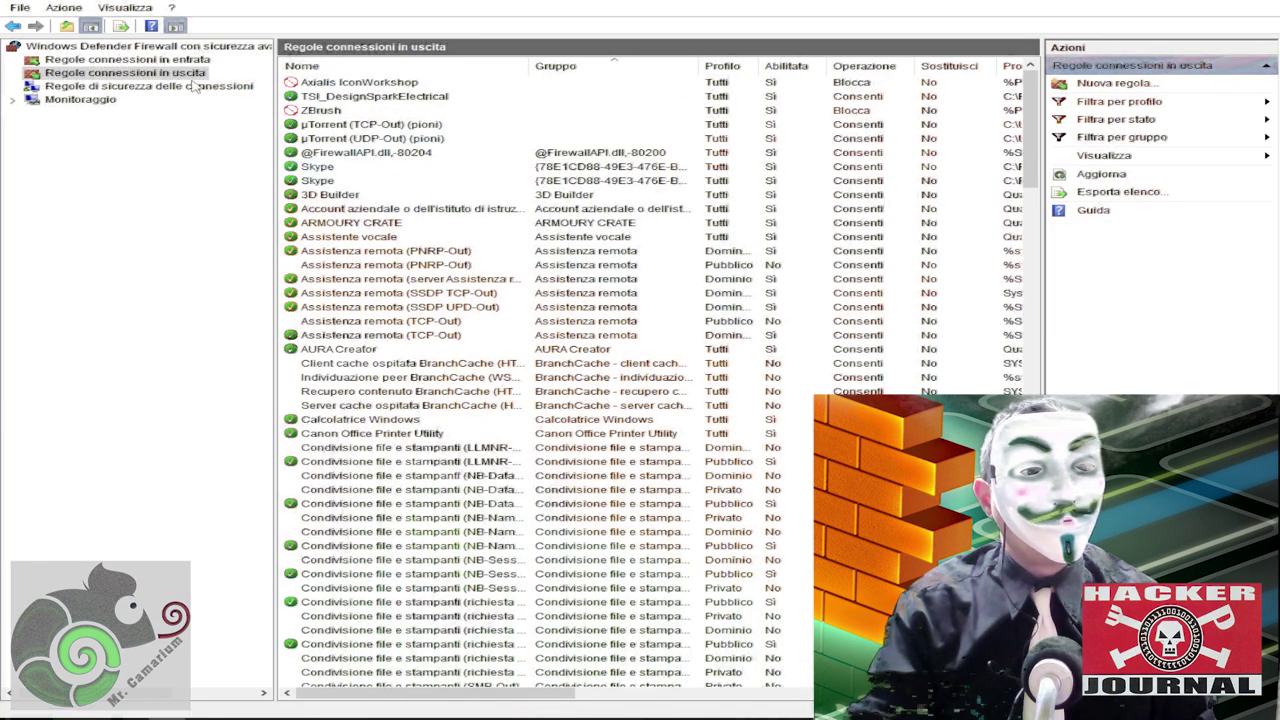
pyautogui.click(375, 86)
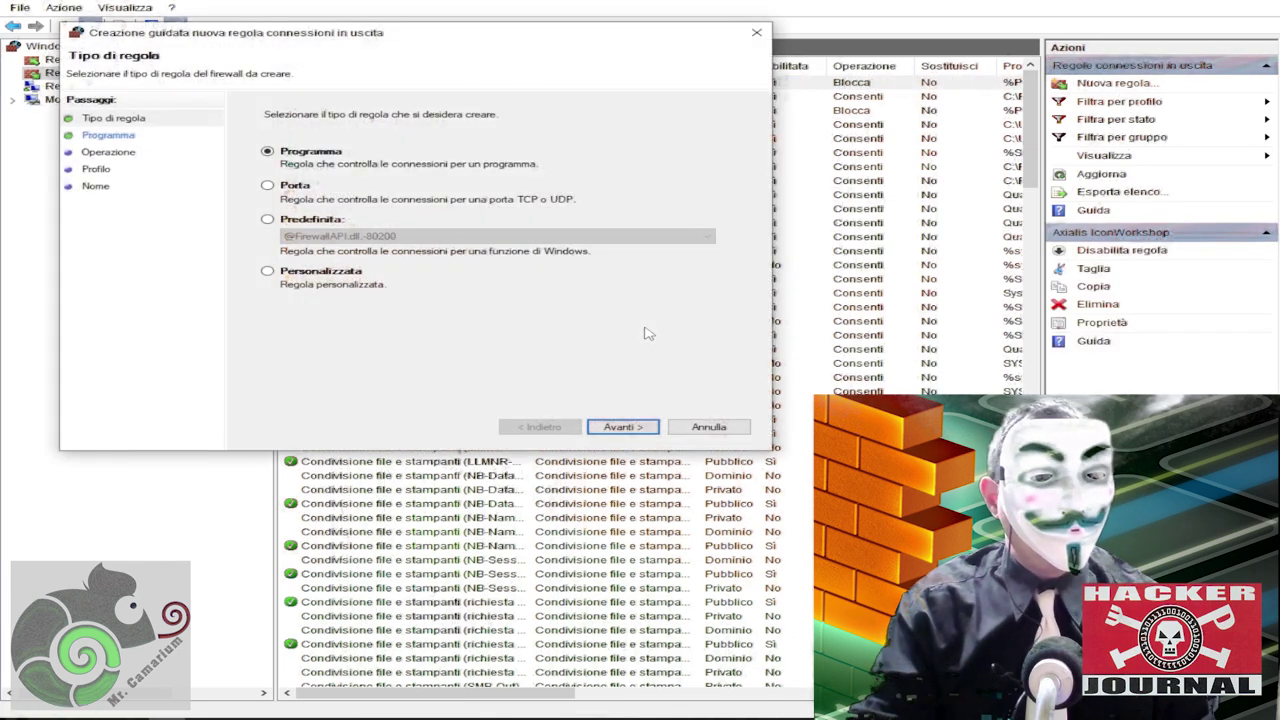
pyautogui.moveTo(483, 47); pyautogui.dragTo(557, 72)
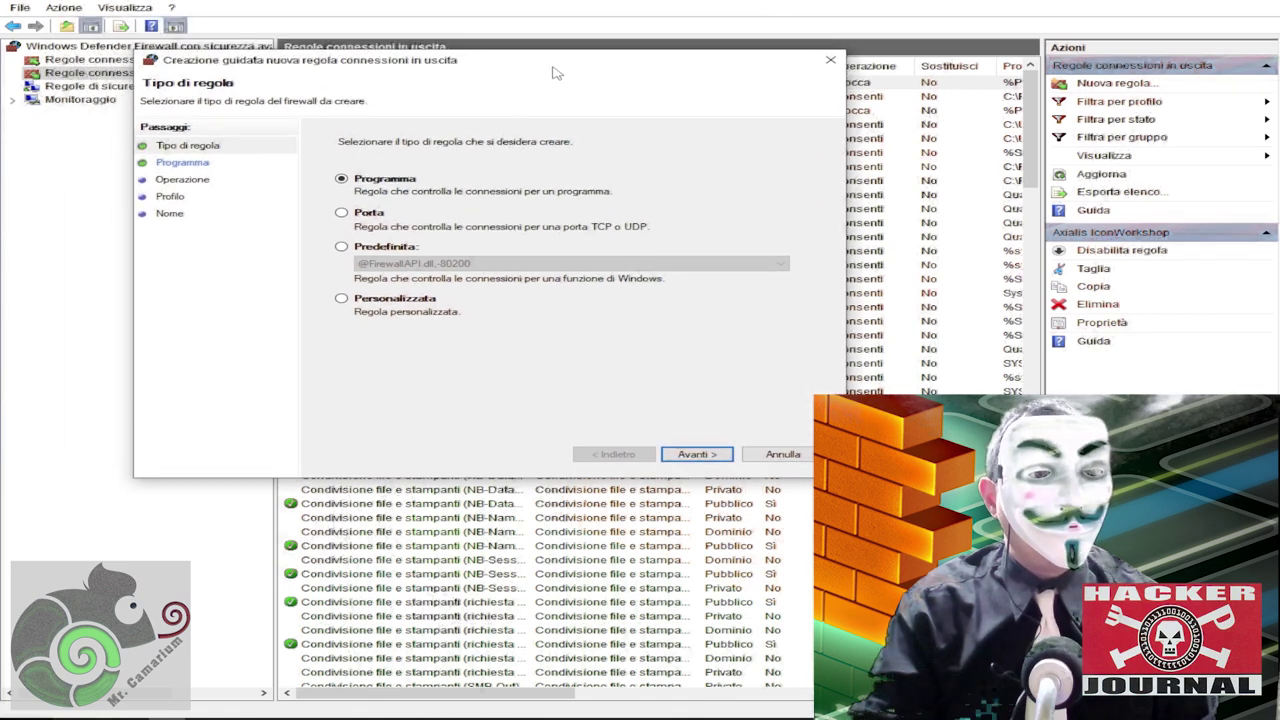
pyautogui.click(715, 454)
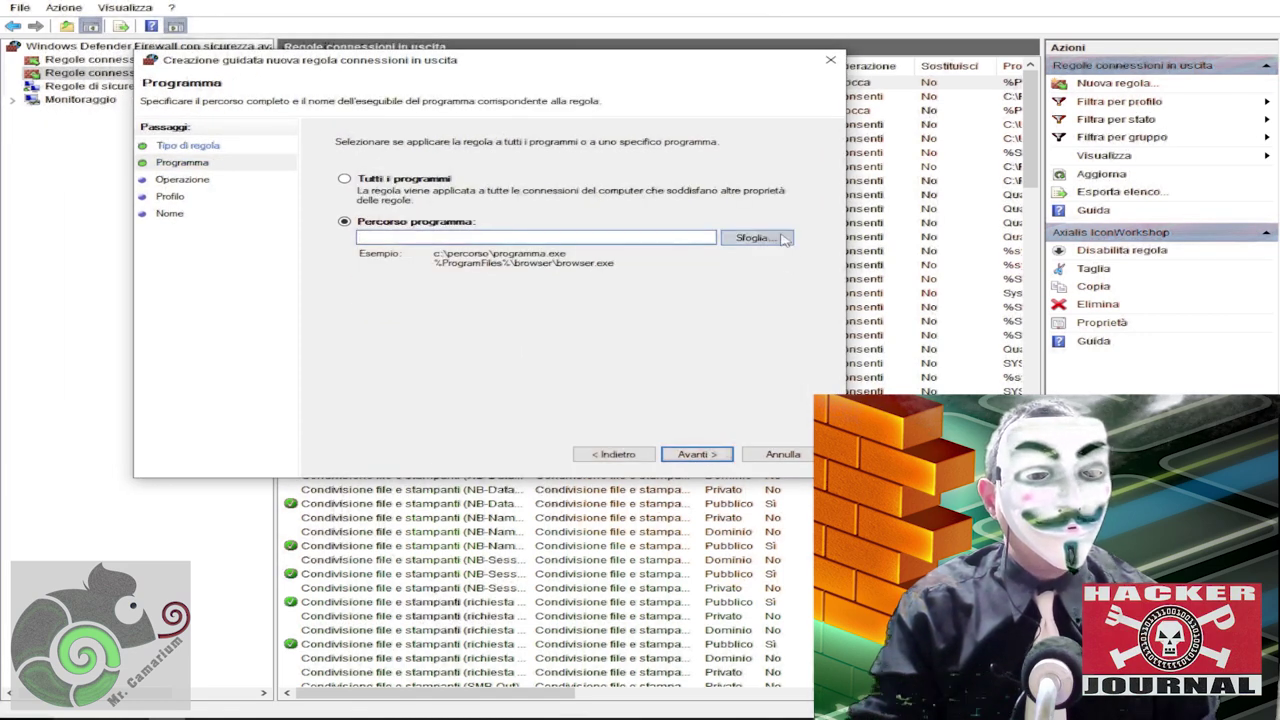
pyautogui.click(756, 237)
pyautogui.click(390, 194)
pyautogui.click(600, 425)
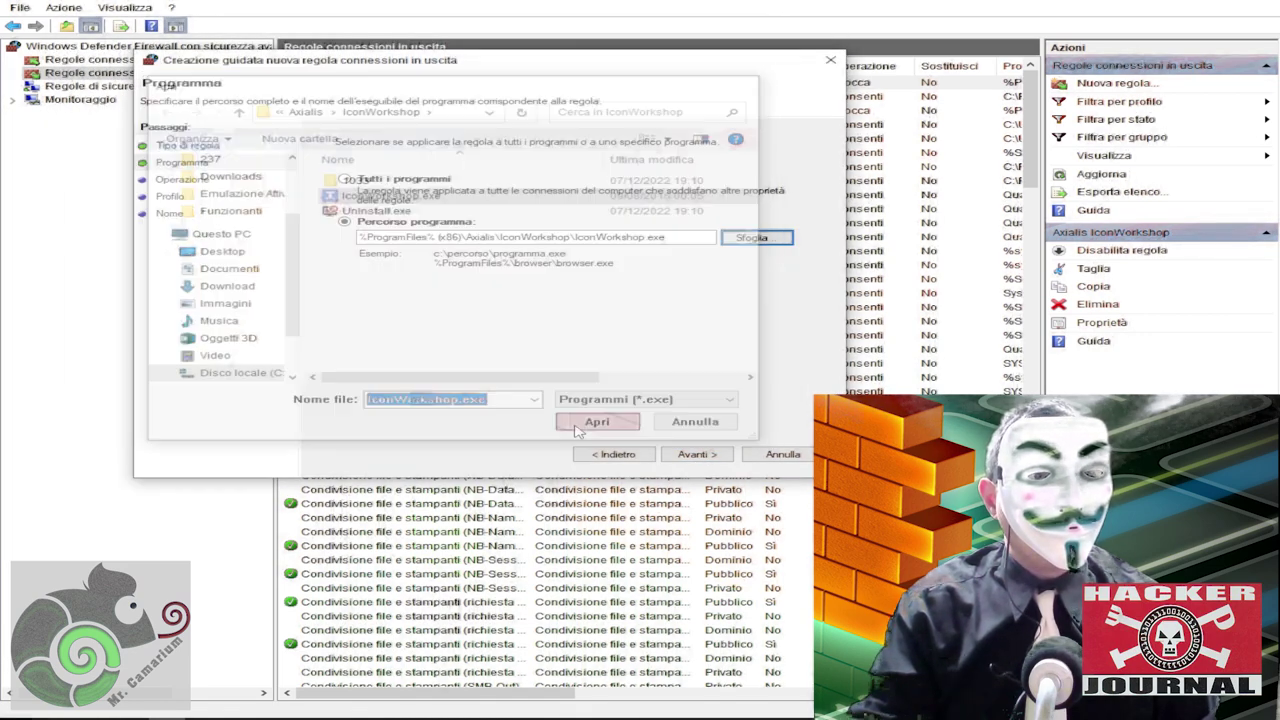
pyautogui.click(697, 454)
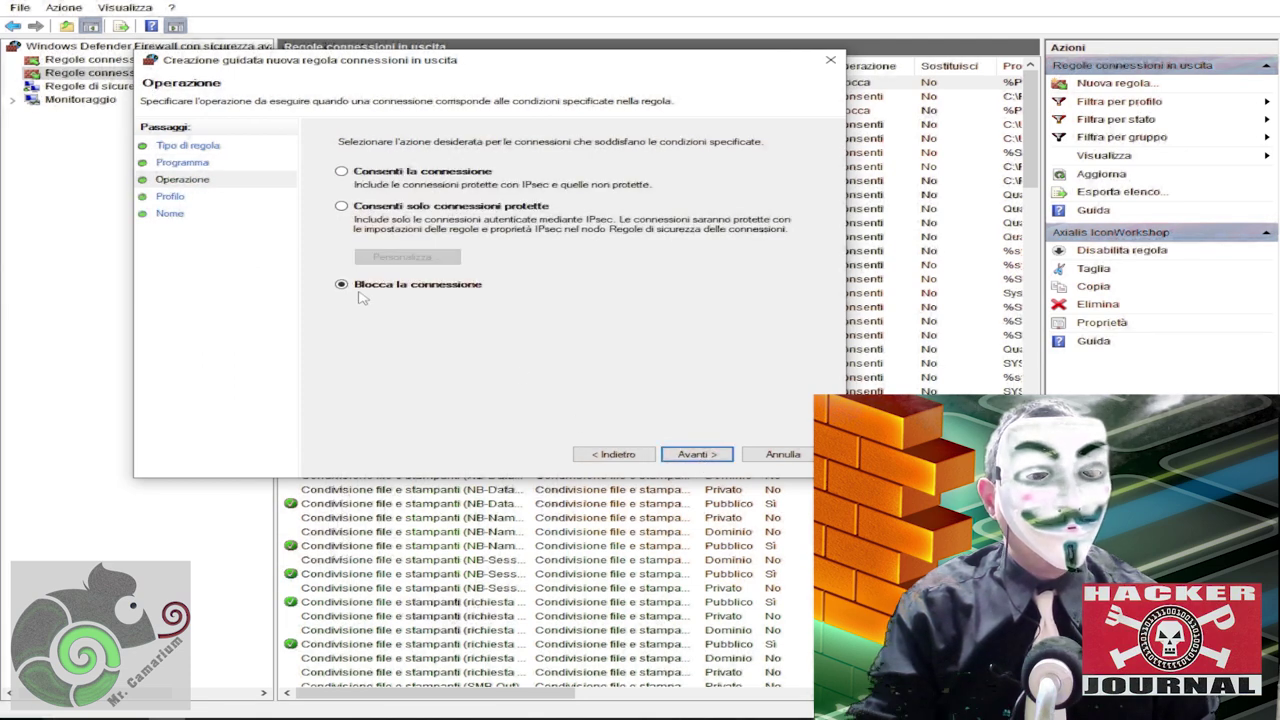
# Keep Blocca la connessione and the default profiles for the outbound rule, name it "a" and create it.
pyautogui.click(697, 454)
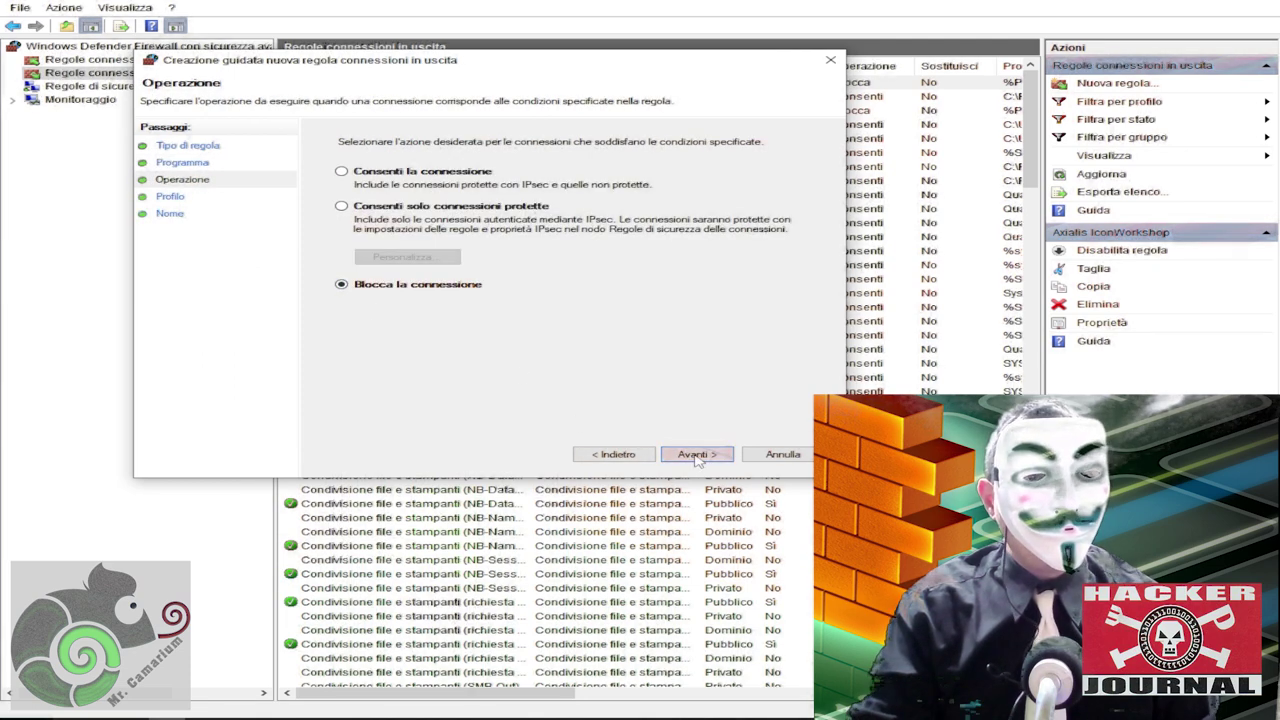
pyautogui.click(697, 454)
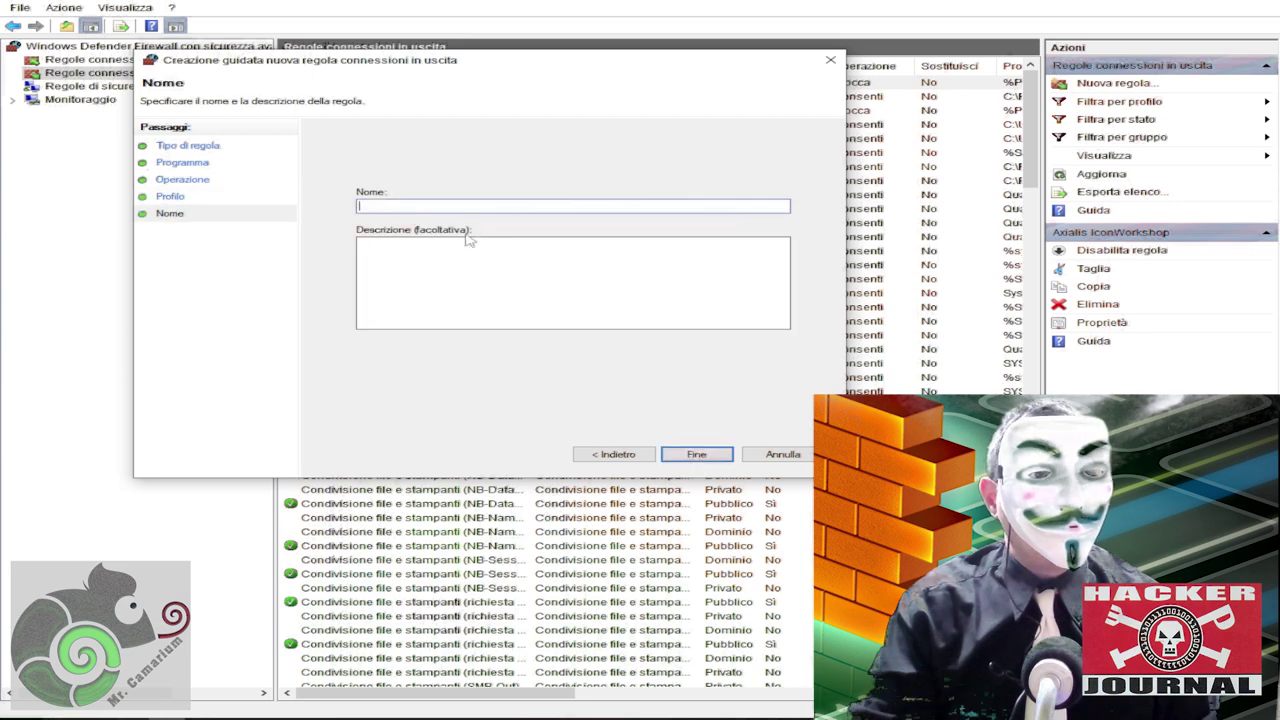
pyautogui.write('a')
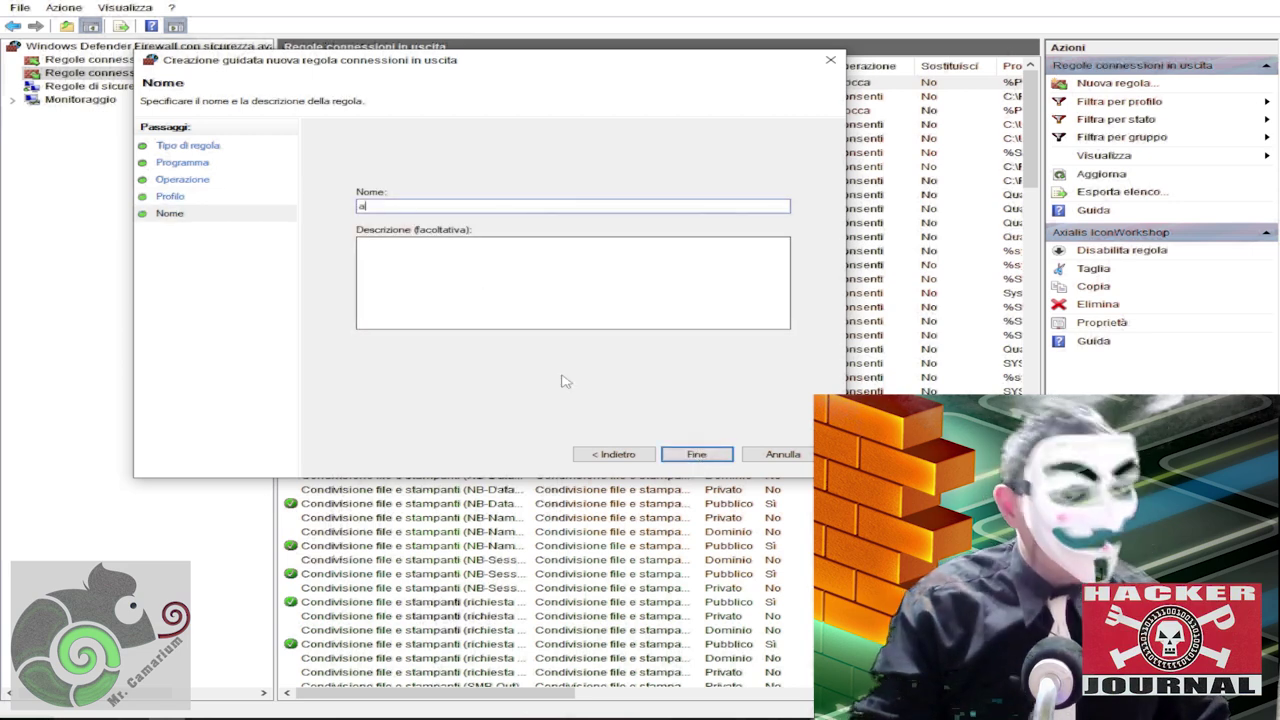
pyautogui.click(697, 454)
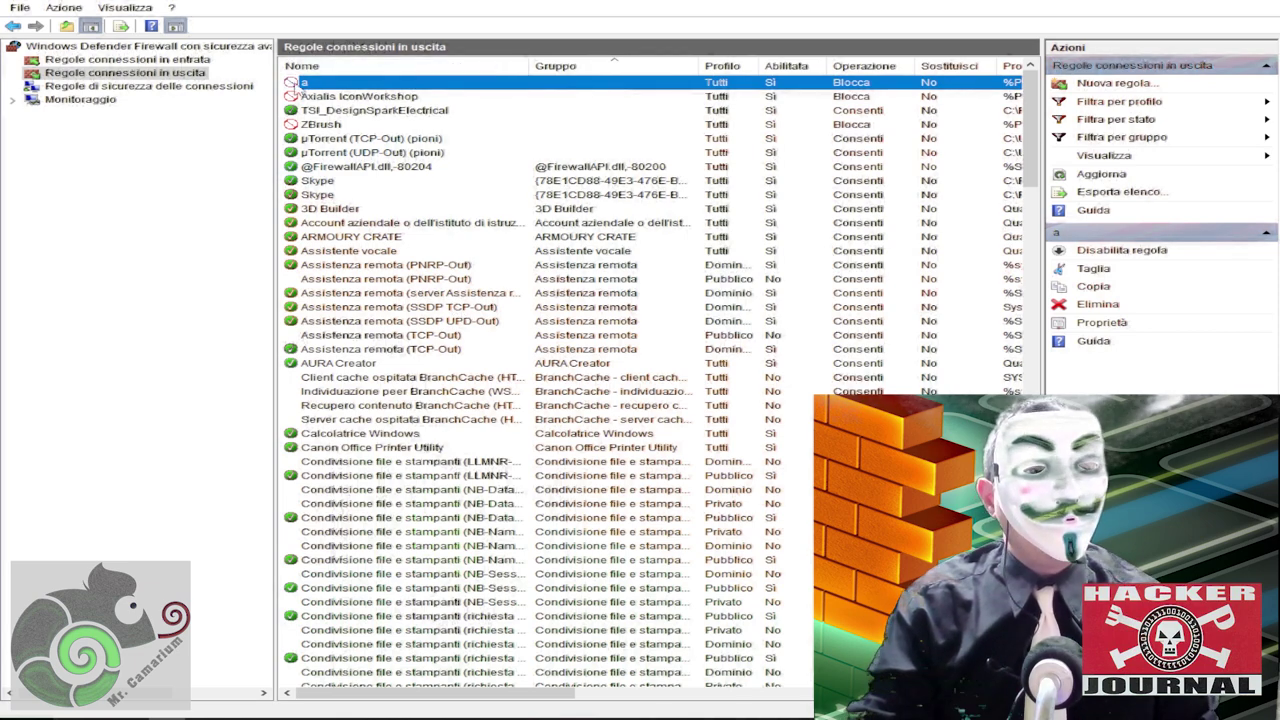
# View the properties of the outbound rule "a" and close them without changes.
pyautogui.doubleClick(297, 84)
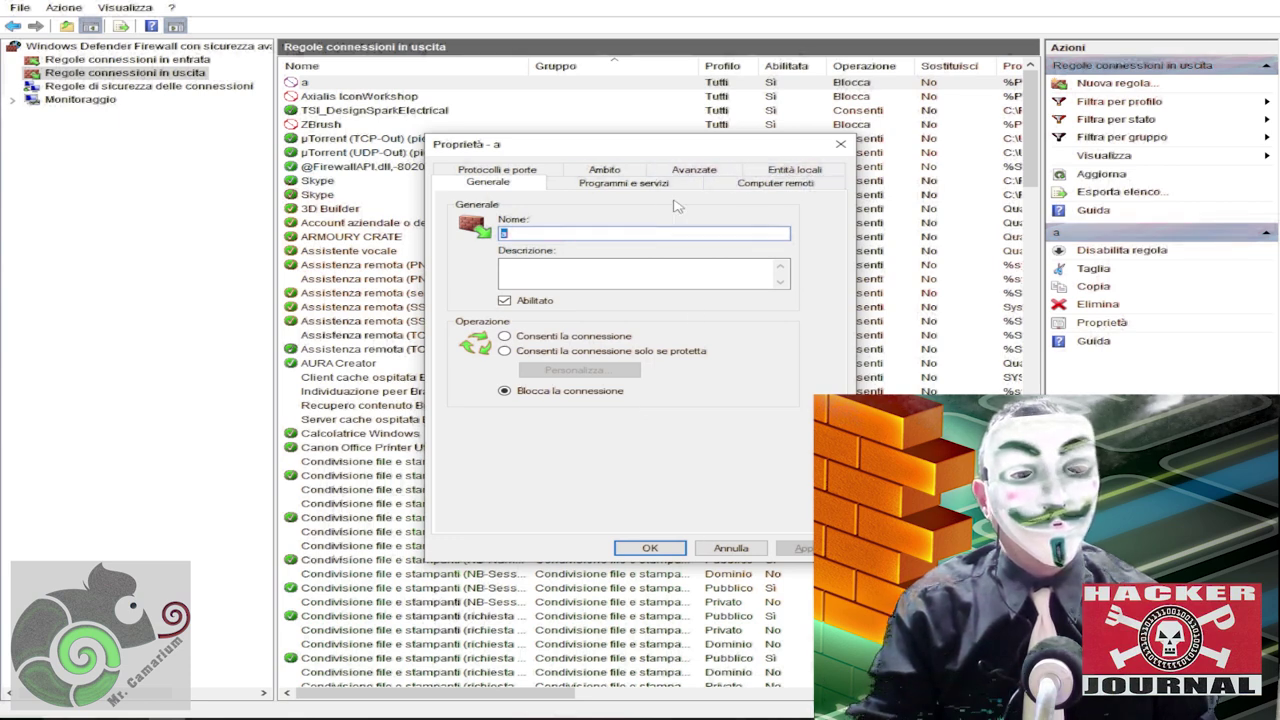
pyautogui.click(745, 550)
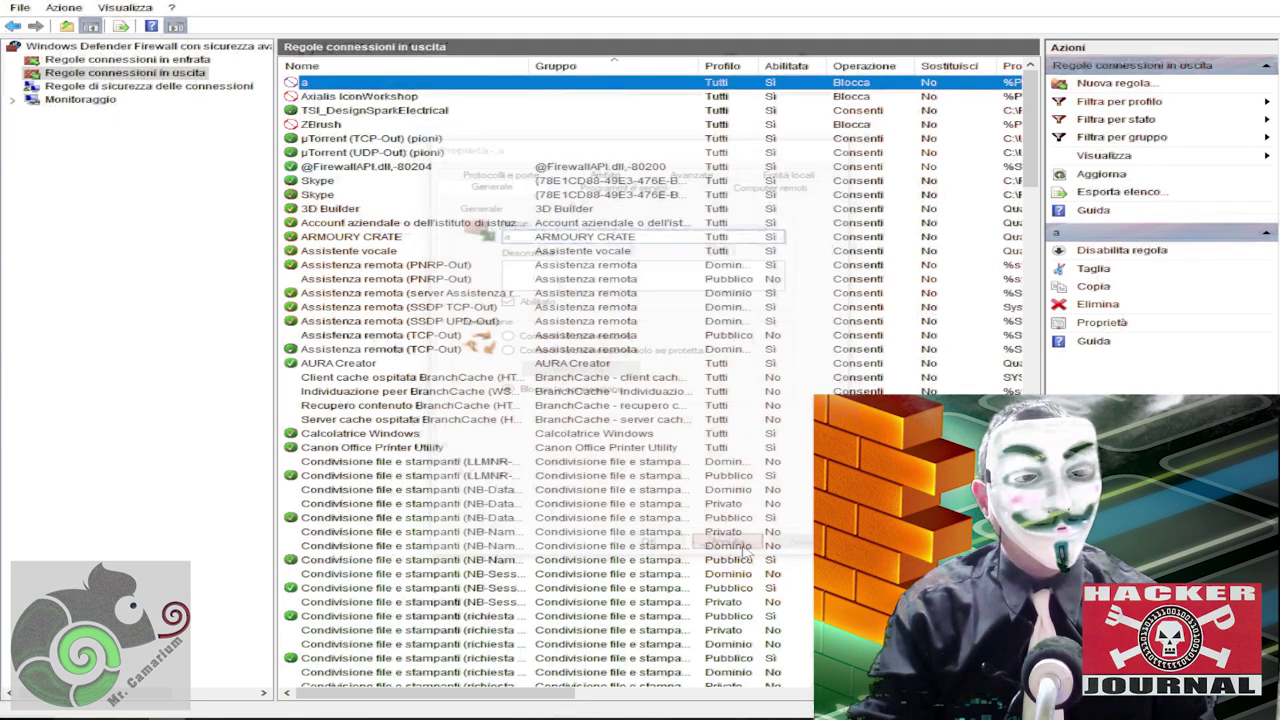
# Delete the outbound rule "a" and confirm the deletion.
pyautogui.rightClick(370, 82)
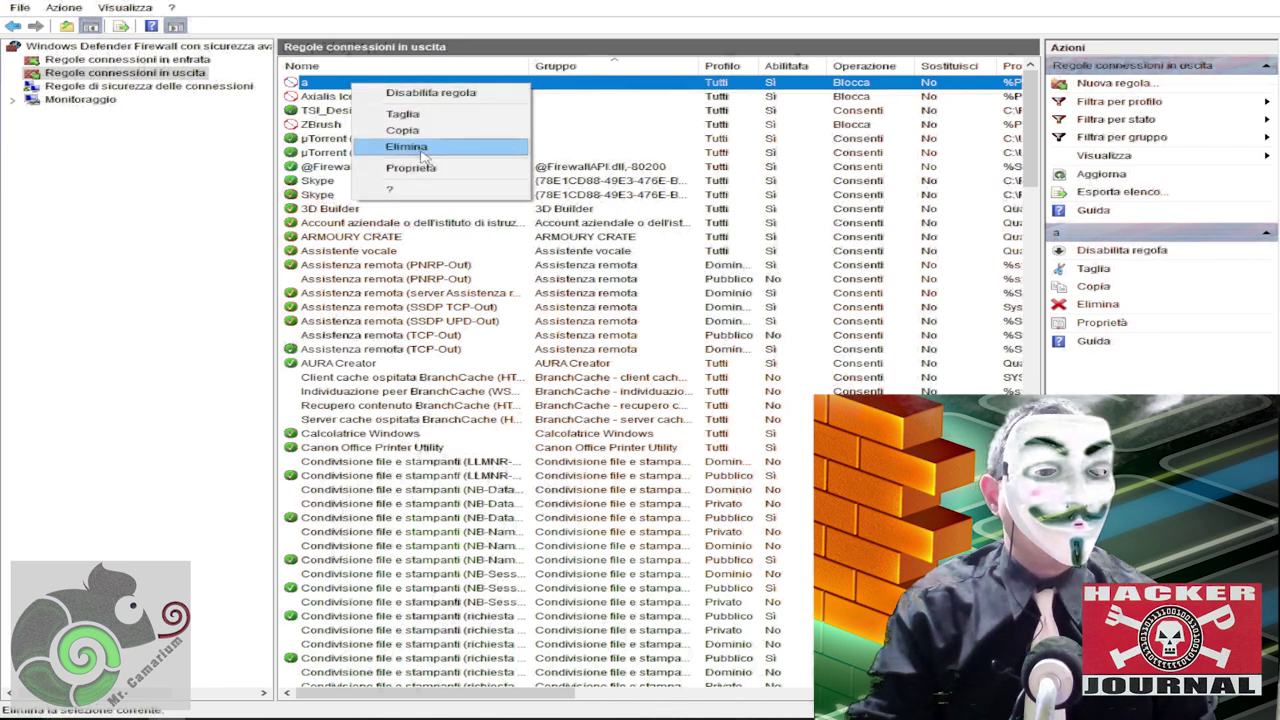
pyautogui.click(418, 150)
pyautogui.click(676, 413)
# Return to the inbound rules, delete the rule "a" and confirm the deletion.
pyautogui.click(127, 59)
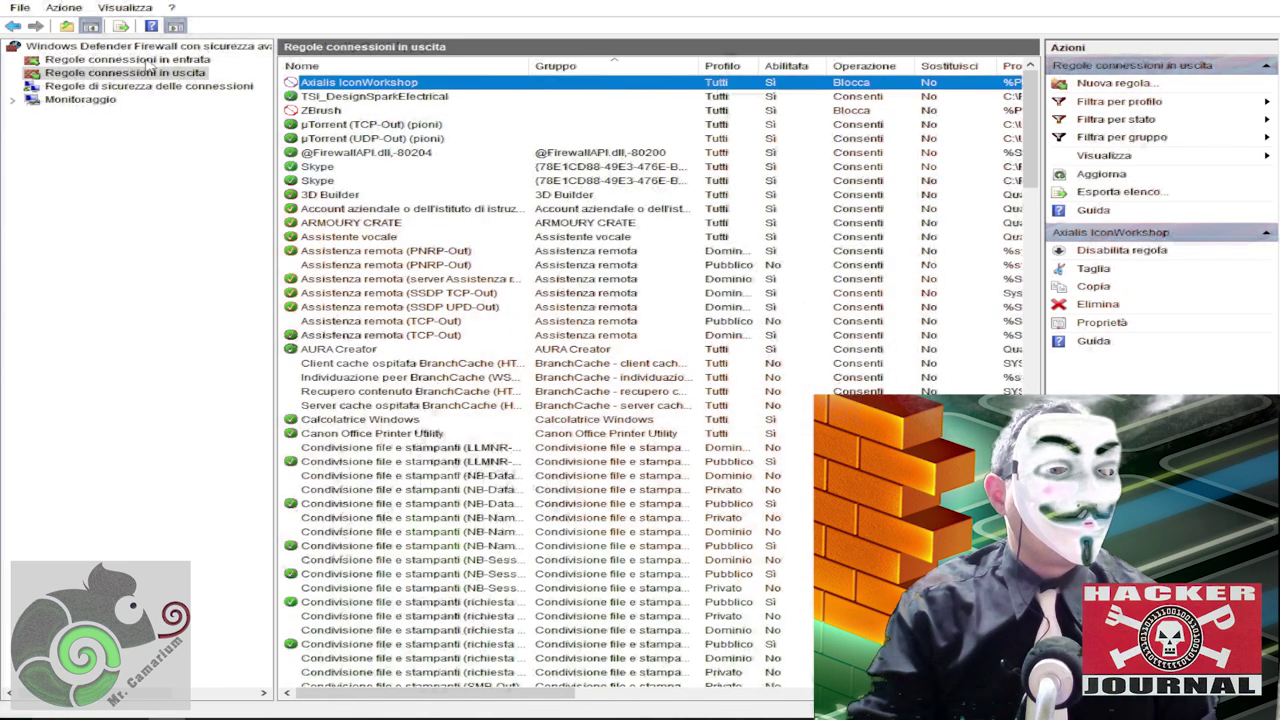
pyautogui.rightClick(330, 126)
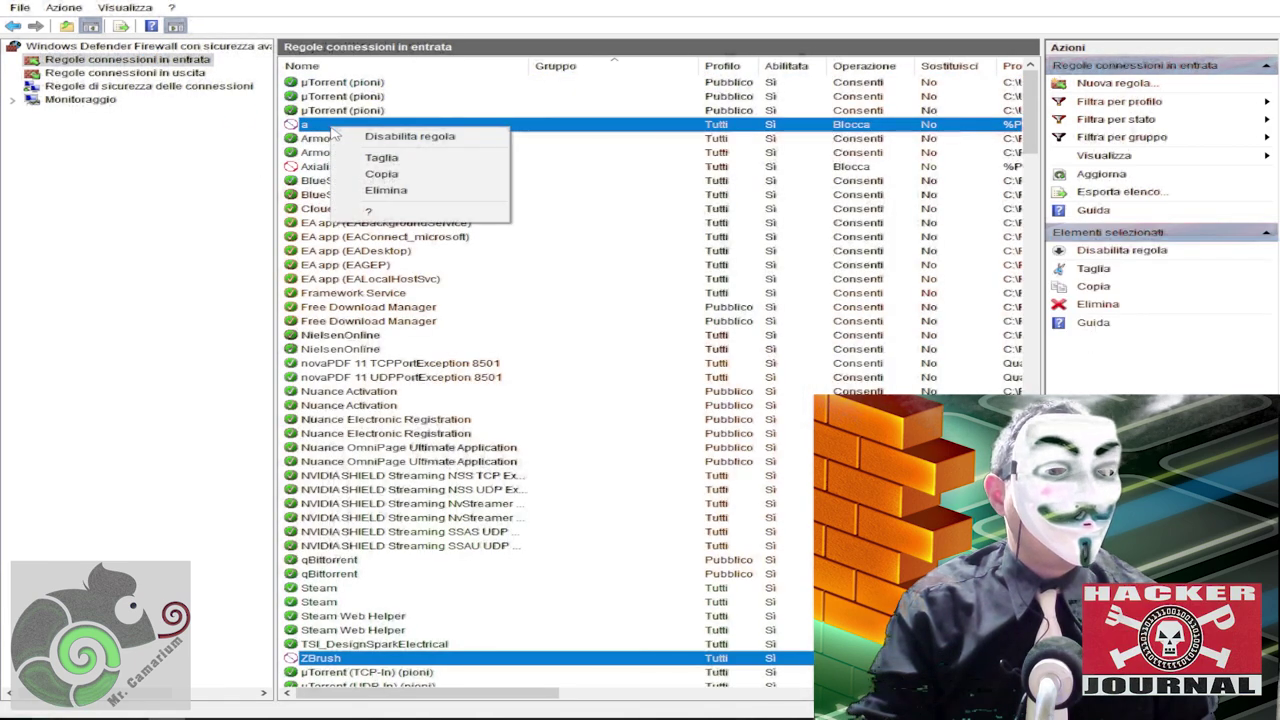
pyautogui.click(405, 191)
pyautogui.click(675, 411)
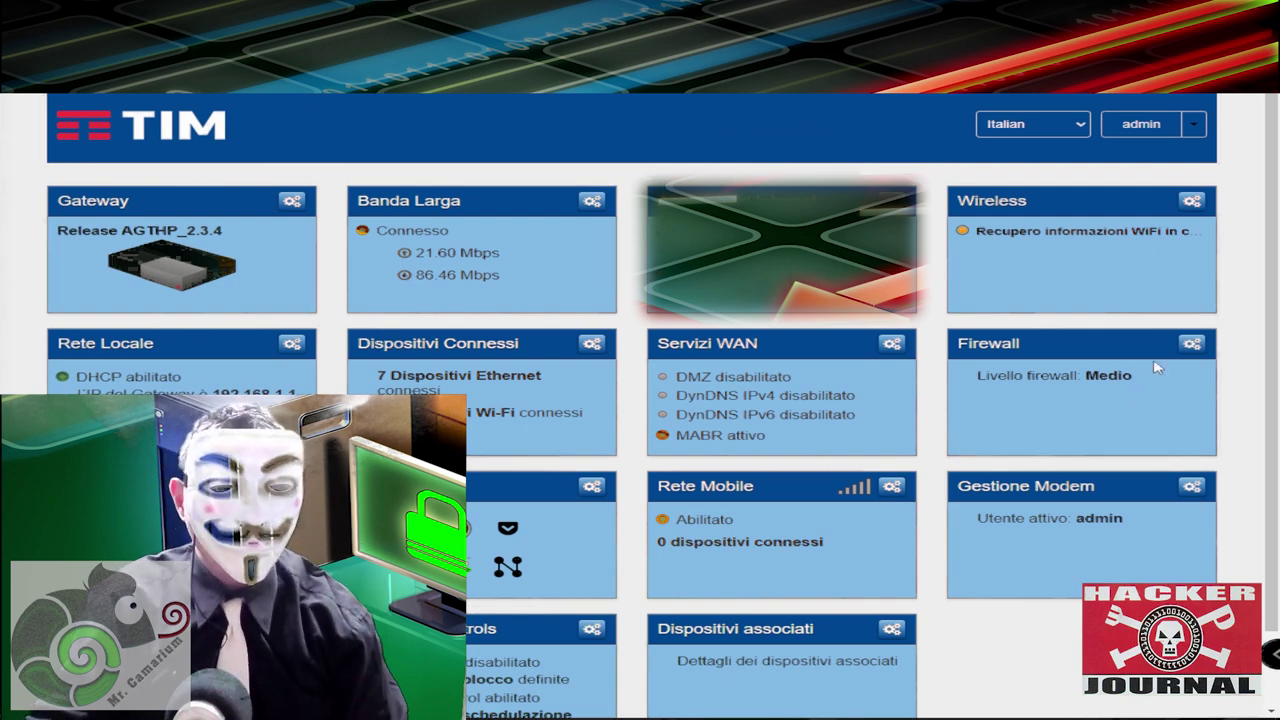
# In the TIM router's Firewall settings, move the firewall level to Low and back to Medium to compare the modes.
pyautogui.click(1191, 343)
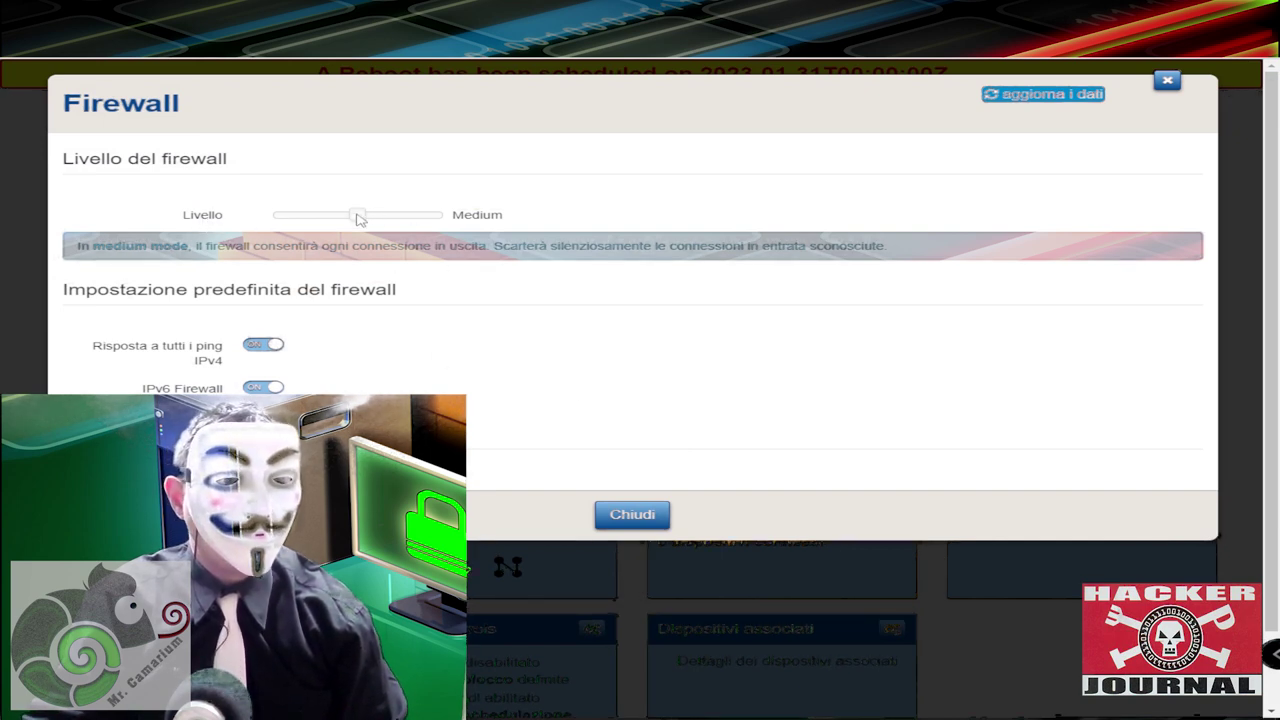
pyautogui.moveTo(358, 218); pyautogui.dragTo(250, 222)
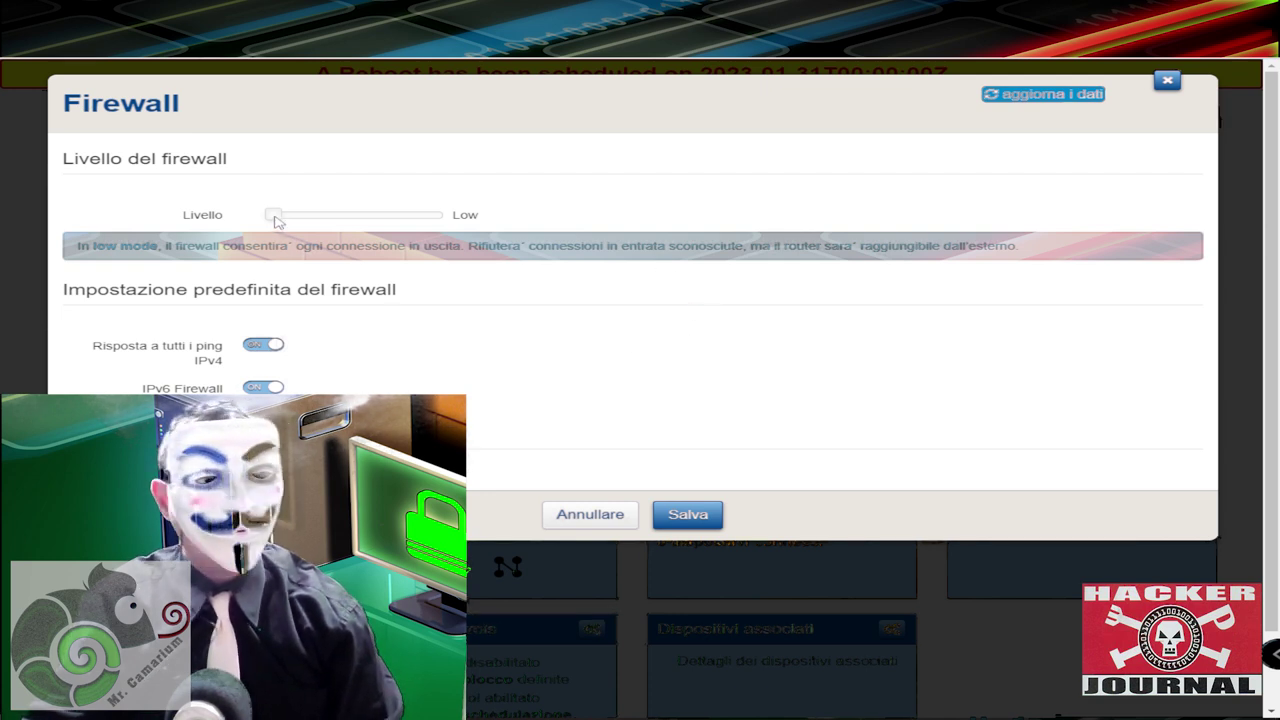
pyautogui.moveTo(277, 221); pyautogui.dragTo(338, 226)
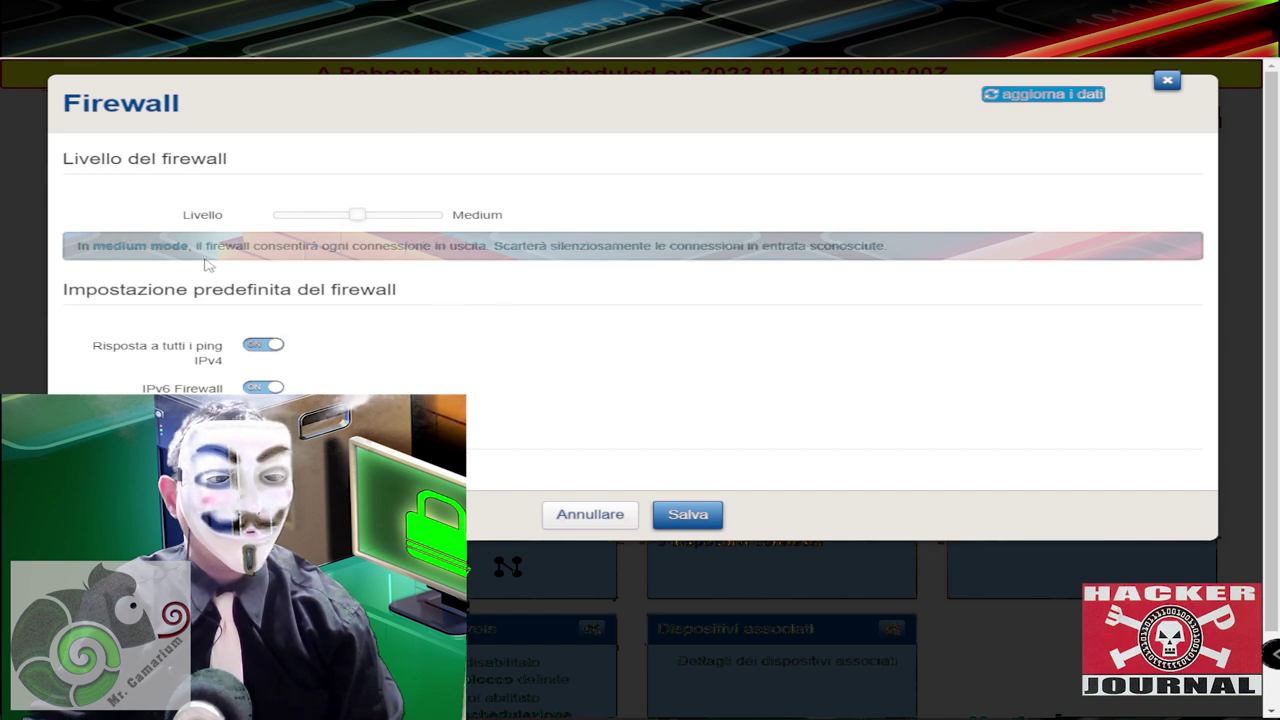